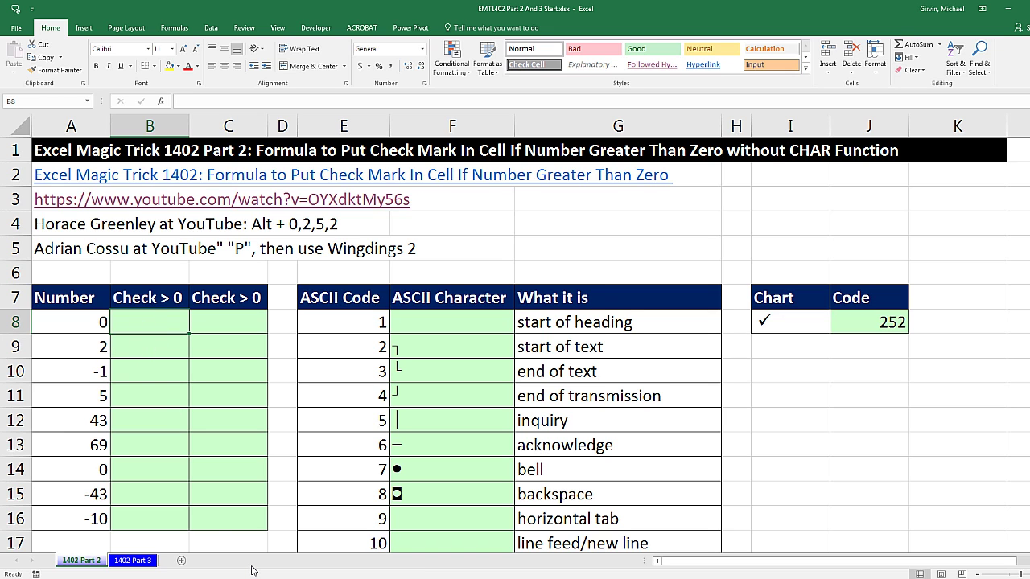
# Enter the formula =IF(A8>0,"ü","") in cell B8.
pyautogui.write('=IF(')
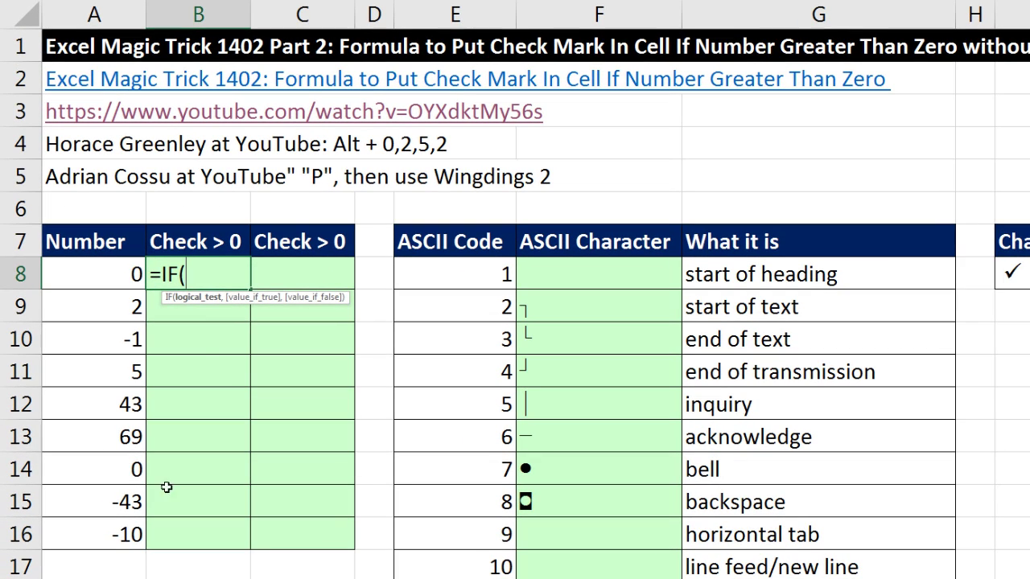
pyautogui.click(117, 271)
pyautogui.write('>')
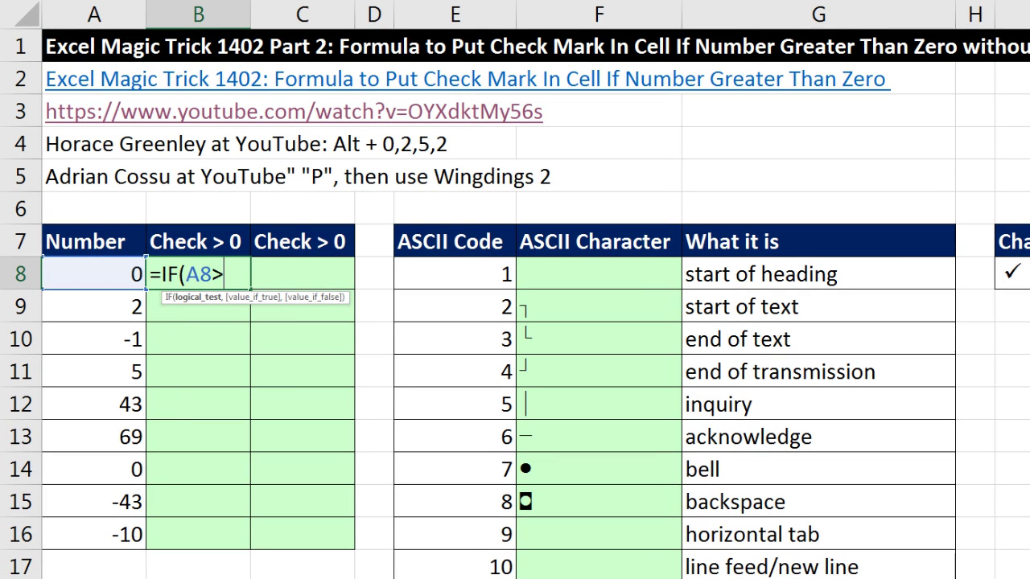
pyautogui.write('0,')
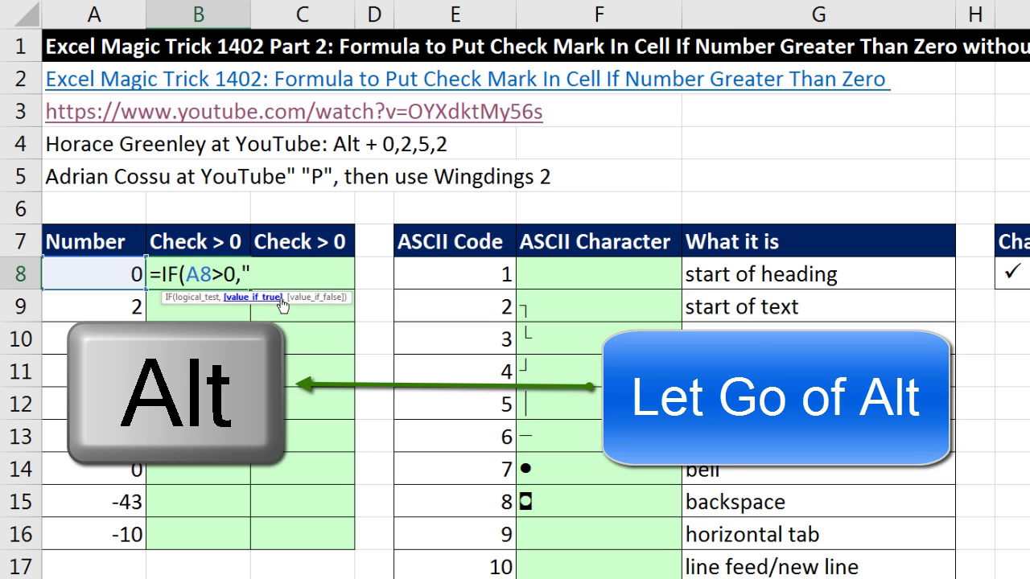
pyautogui.write('ü')
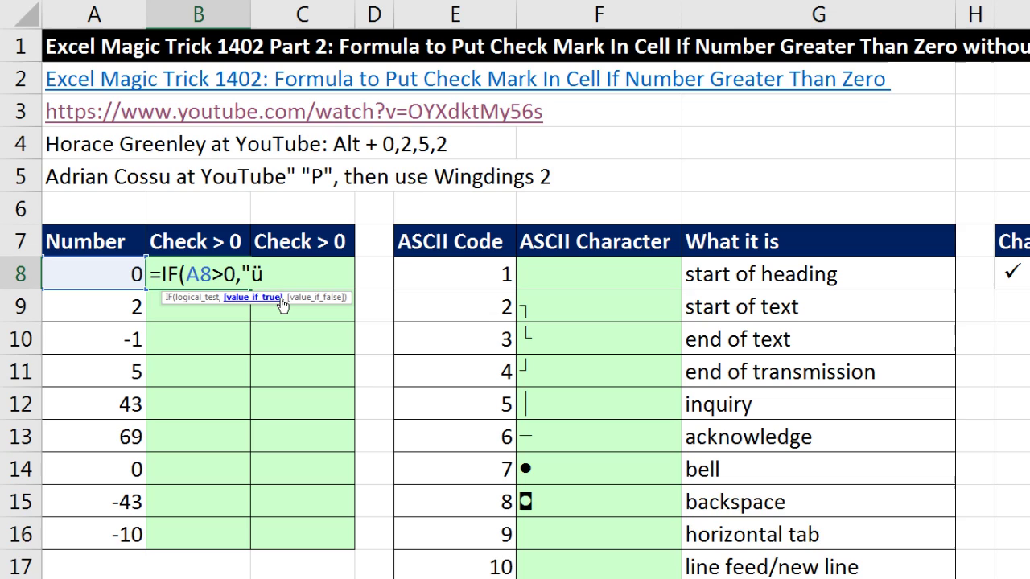
pyautogui.write('"')
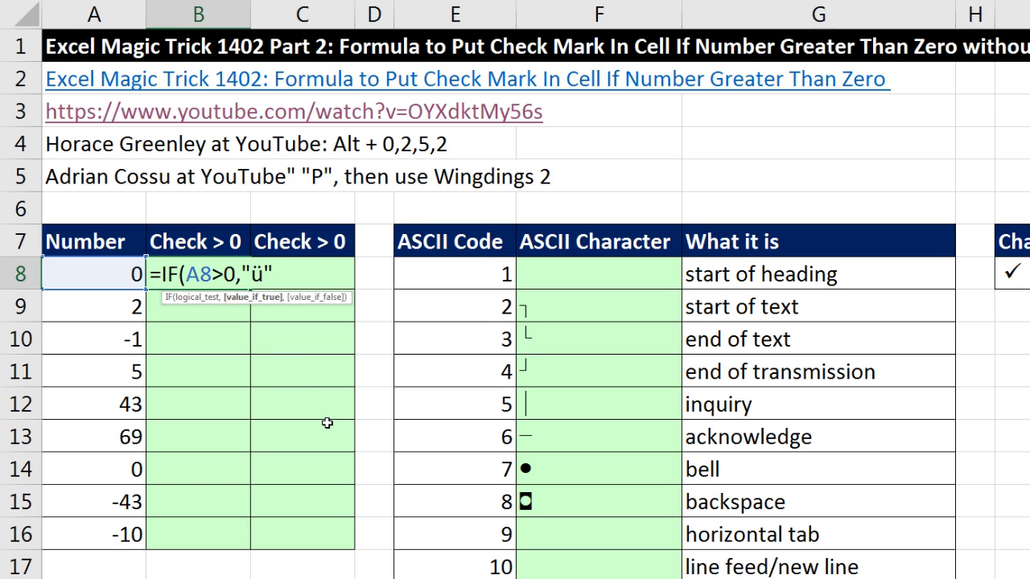
pyautogui.write(',')
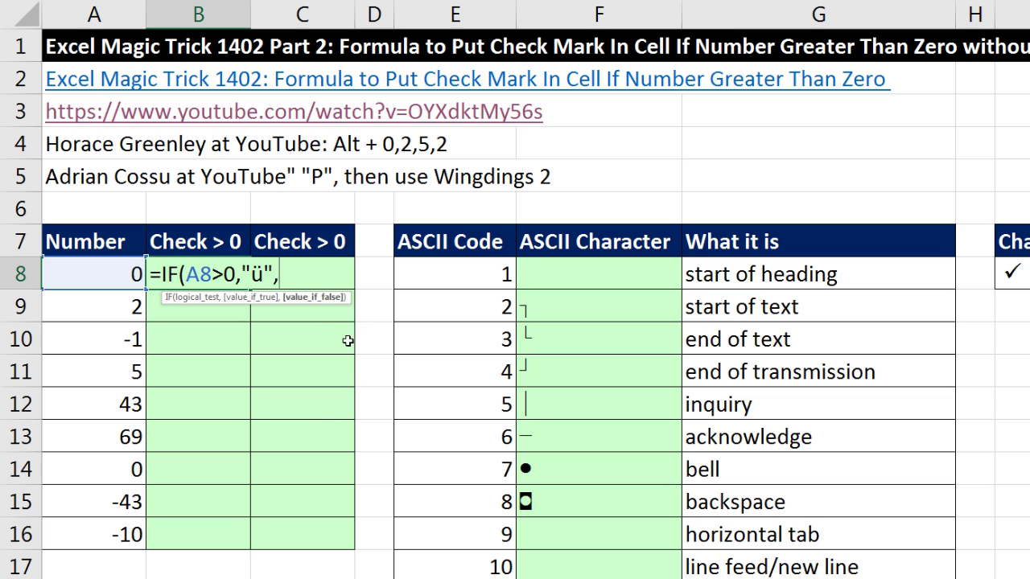
pyautogui.click(186, 300)
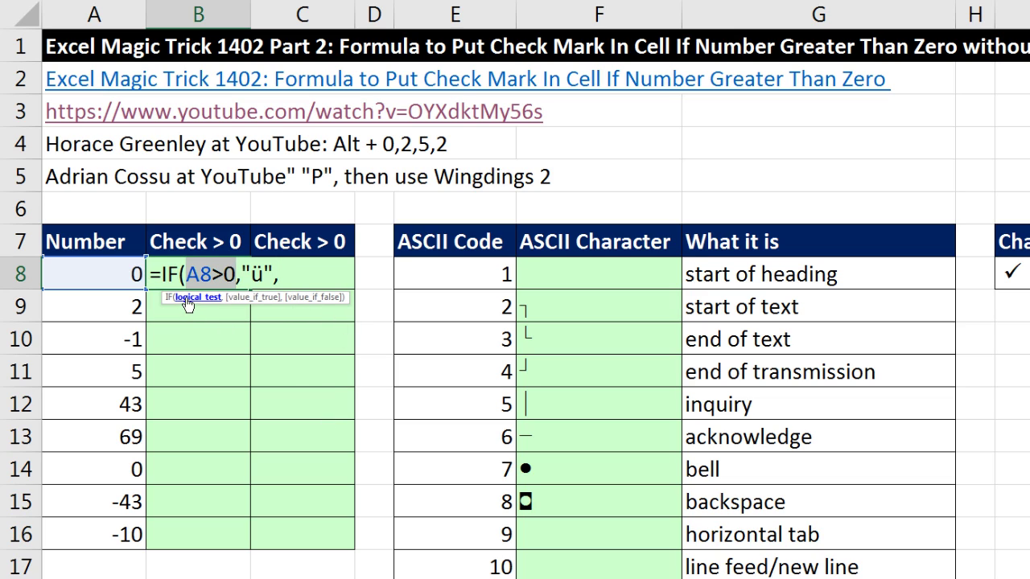
pyautogui.click(310, 297)
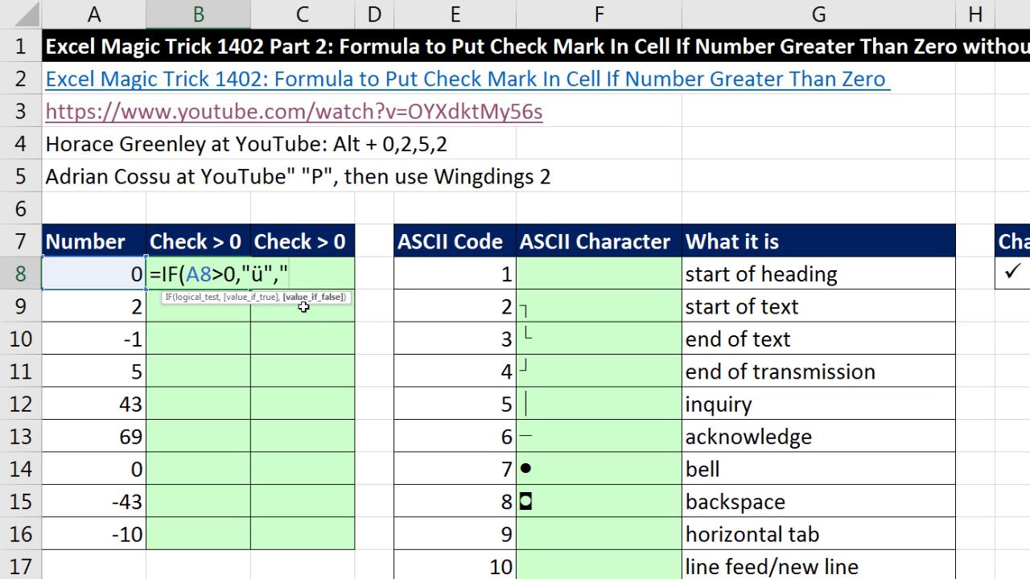
pyautogui.write('")')
pyautogui.hotkey('ctrl', 'Return')
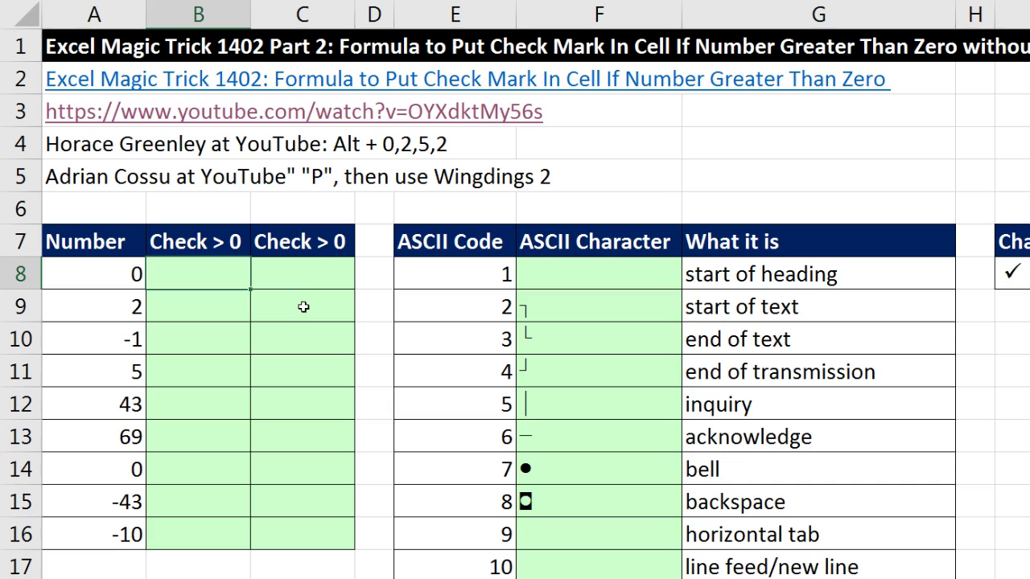
# Fill the B8 formula down through B16 and set the font of B8:B16 to Wingdings.
pyautogui.doubleClick(249, 288)
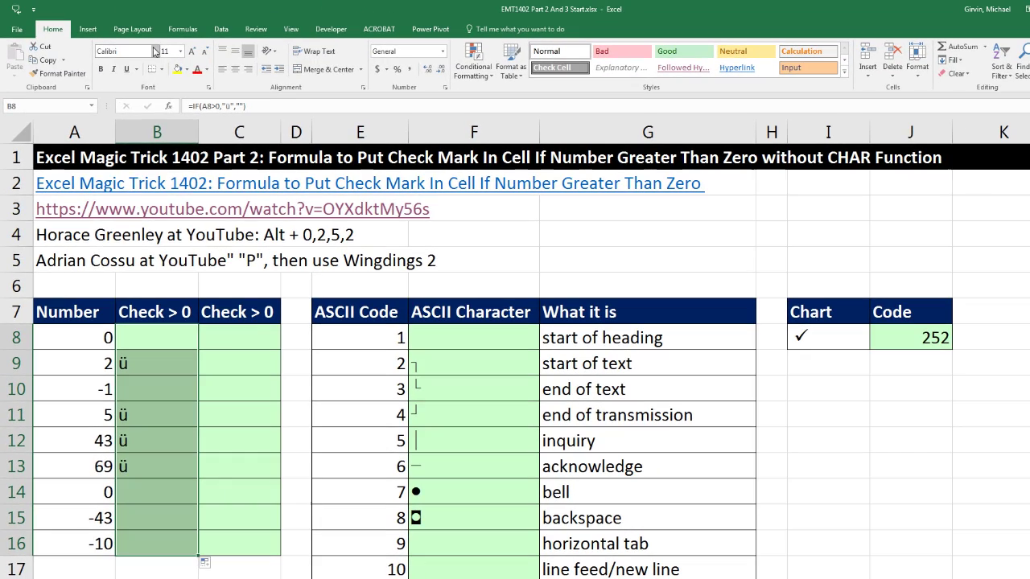
pyautogui.click(156, 50)
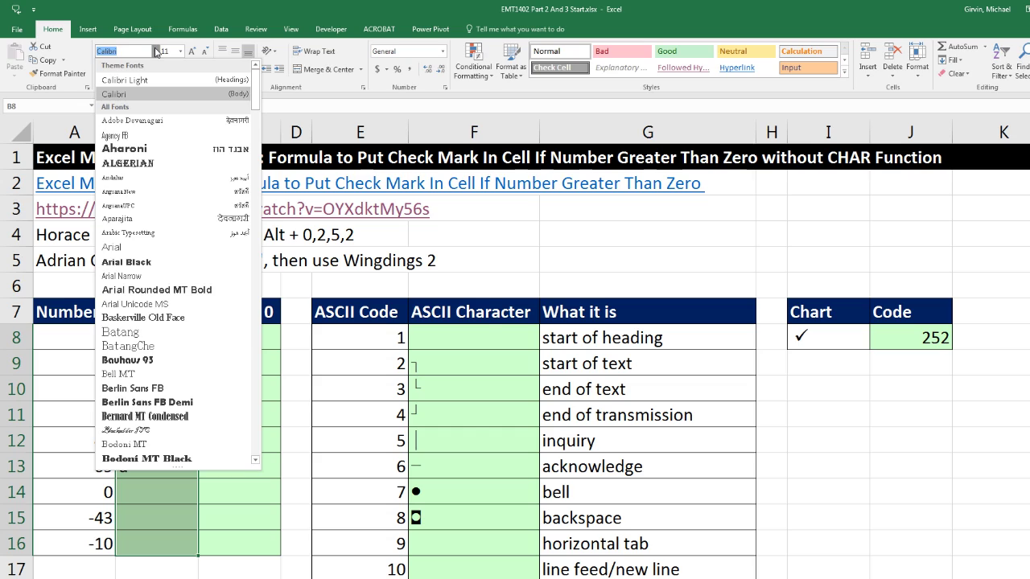
pyautogui.write('W')
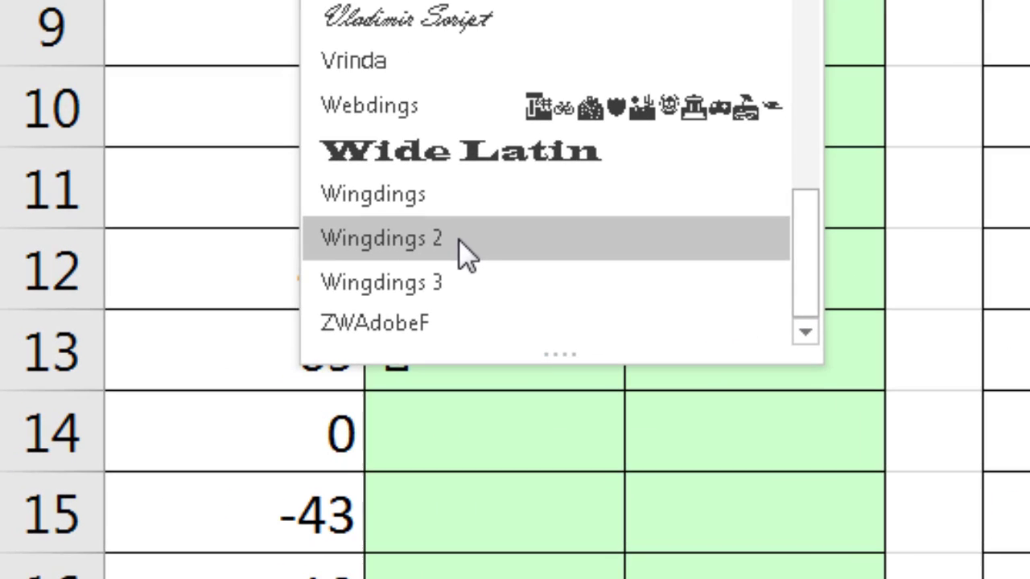
pyautogui.click(418, 204)
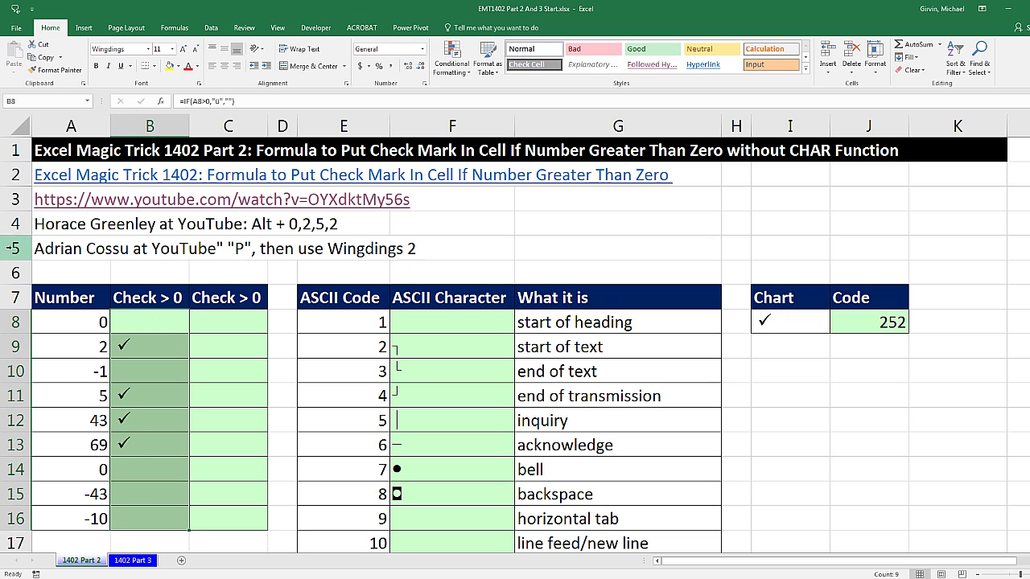
# Copy the formula text from inside cell B8 and paste it into cell C8, leaving B8 unchanged.
pyautogui.click(223, 320)
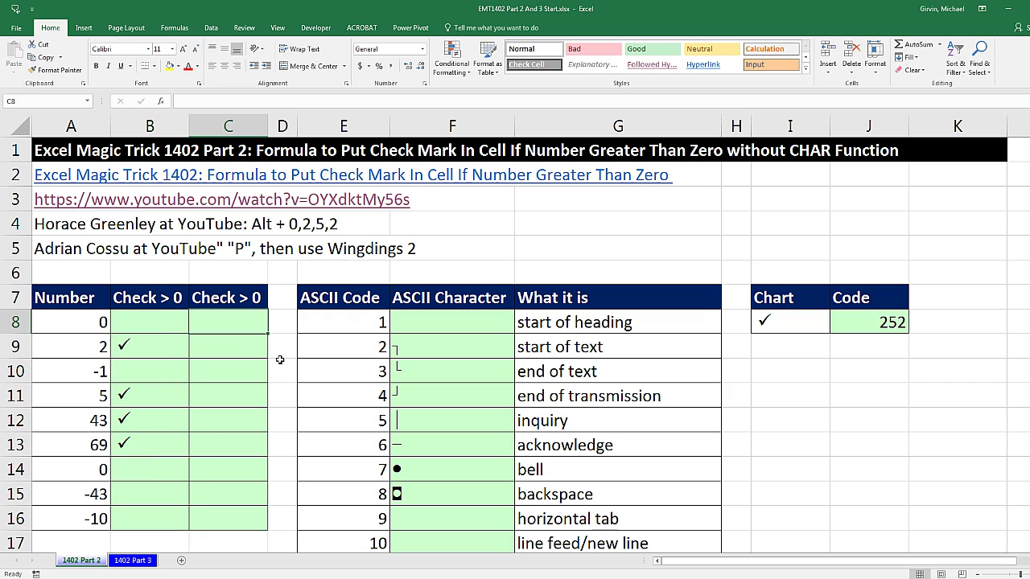
pyautogui.doubleClick(155, 321)
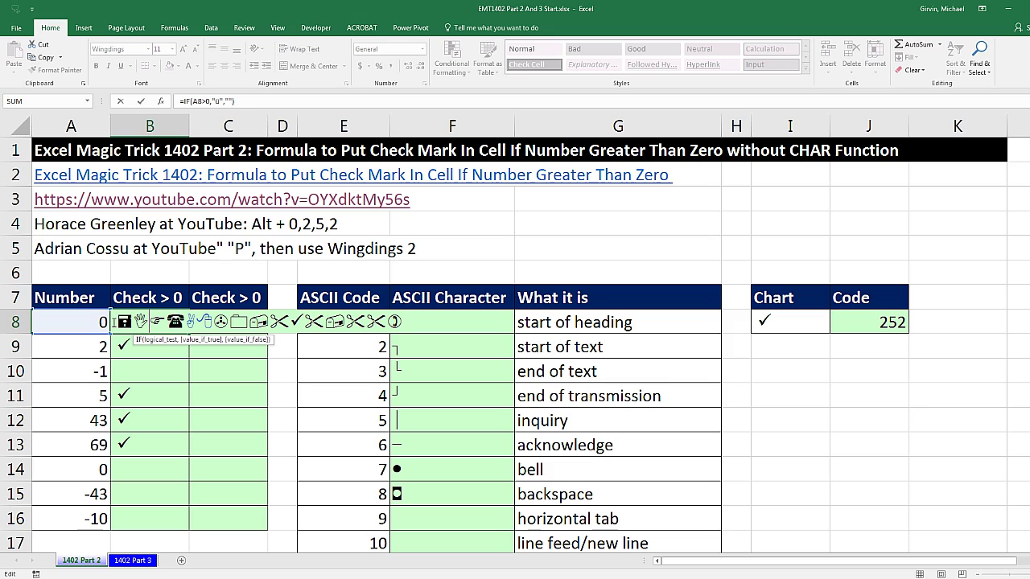
pyautogui.moveTo(113, 321); pyautogui.dragTo(577, 321)
pyautogui.hotkey('ctrl', 'c')
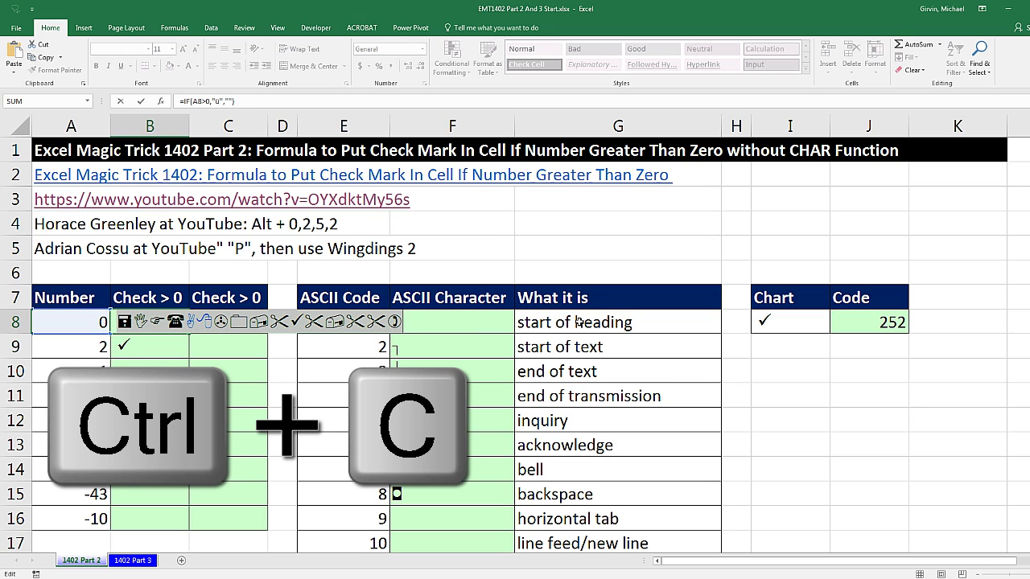
pyautogui.press('Escape')
pyautogui.click(226, 325)
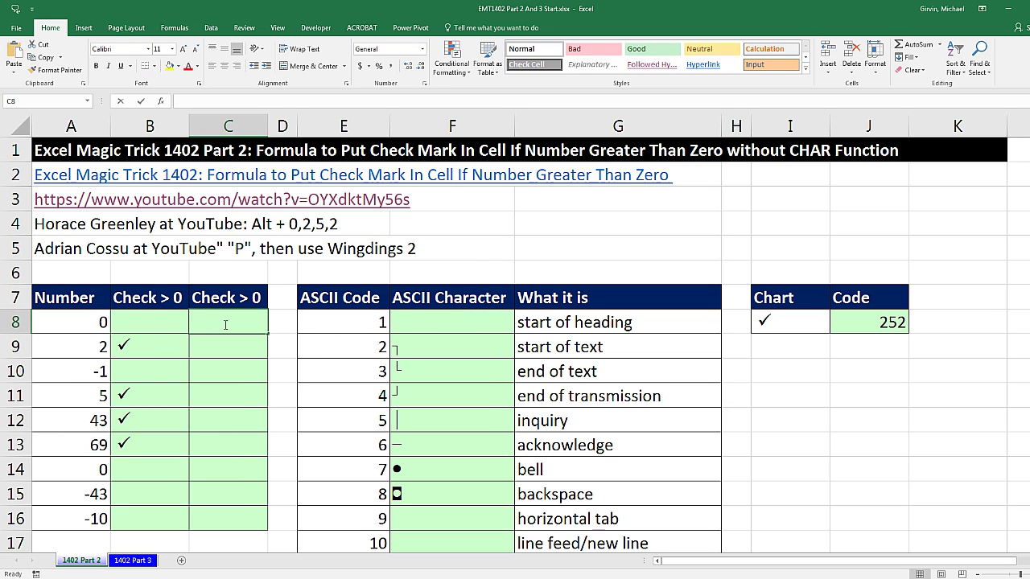
pyautogui.press('F2')
pyautogui.hotkey('ctrl', 'v')
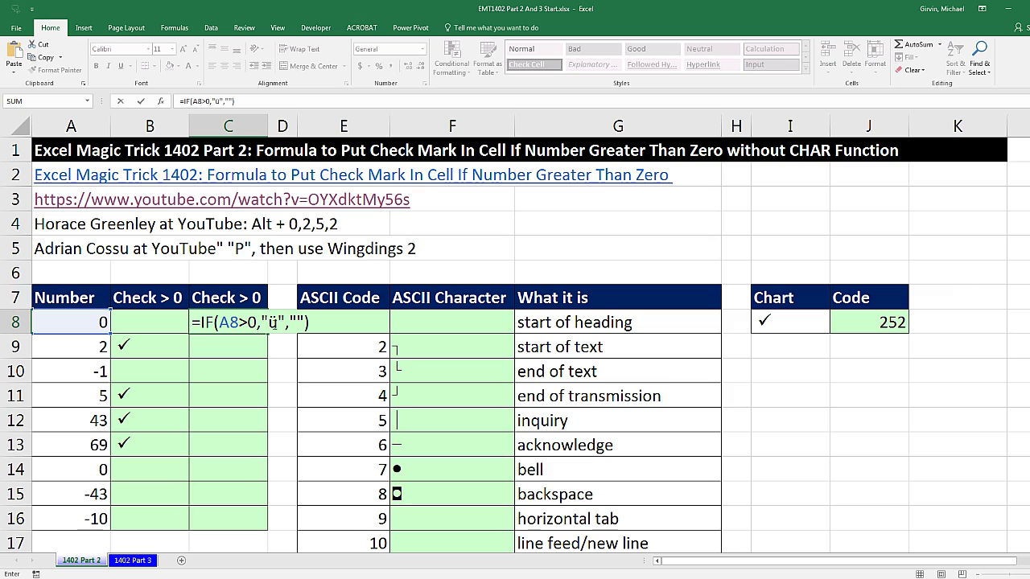
# Replace the ü in the C8 formula with P, making it =IF(A8>0,"P","").
pyautogui.doubleClick(271, 322)
pyautogui.write('P')
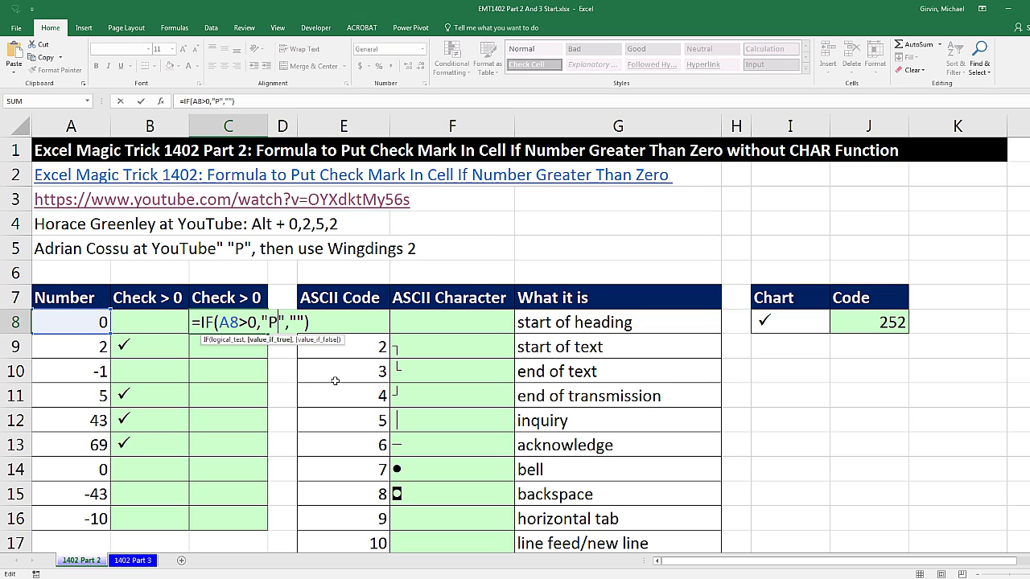
pyautogui.hotkey('ctrl', 'Return')
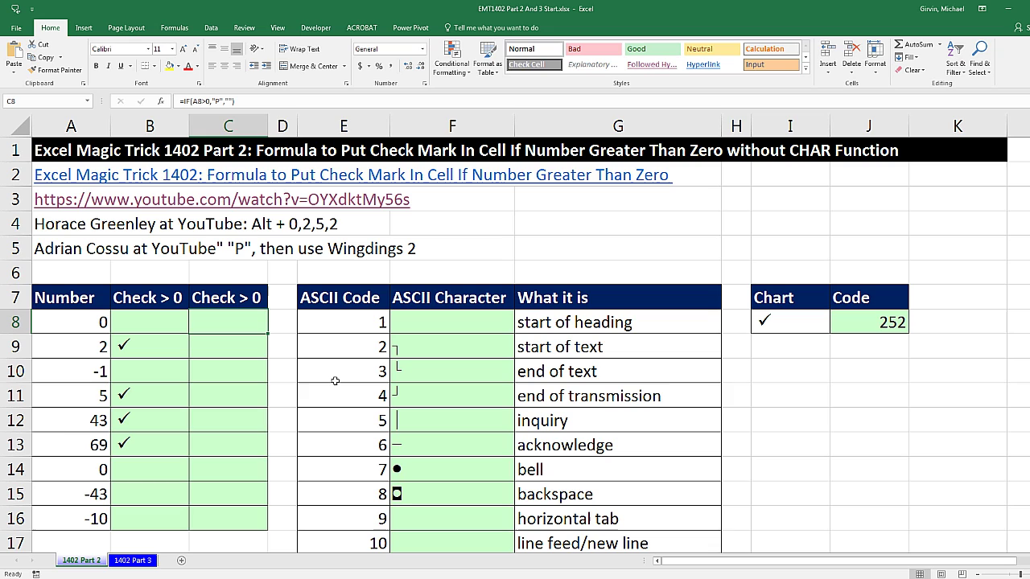
# Fill the C8 formula down through C16 and set the font of C8:C16 to Wingdings 2.
pyautogui.doubleClick(269, 333)
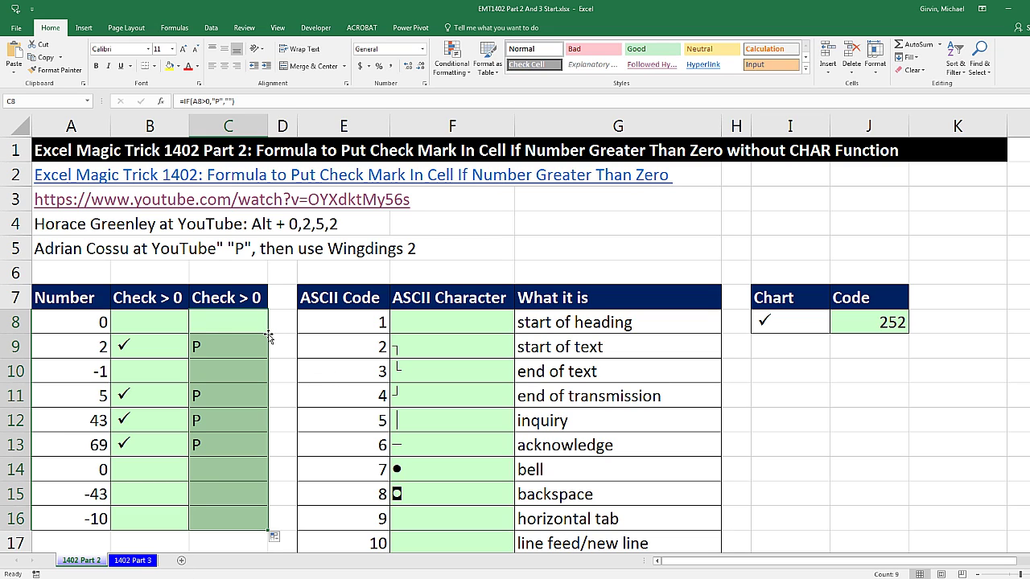
pyautogui.click(150, 48)
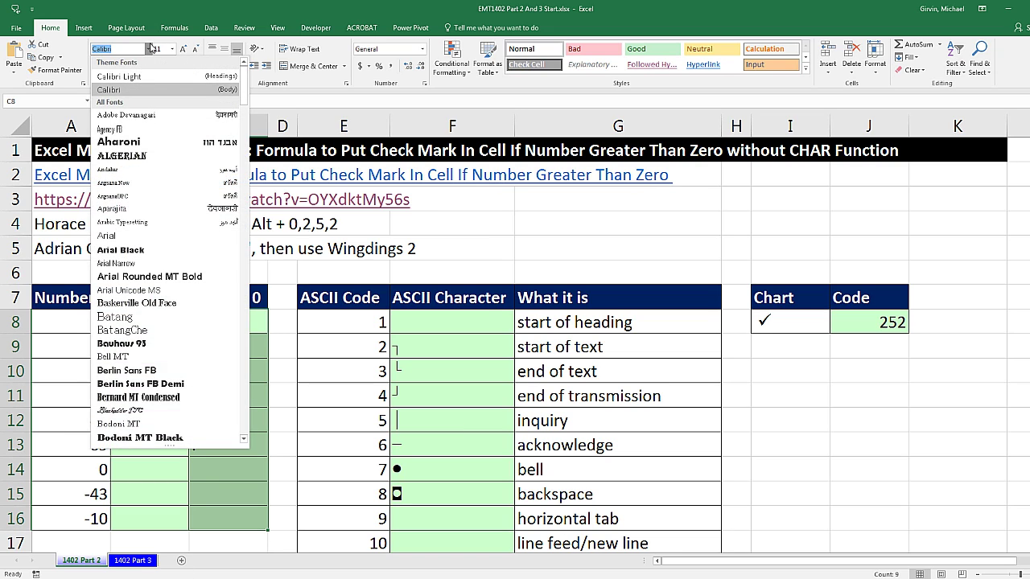
pyautogui.write('w')
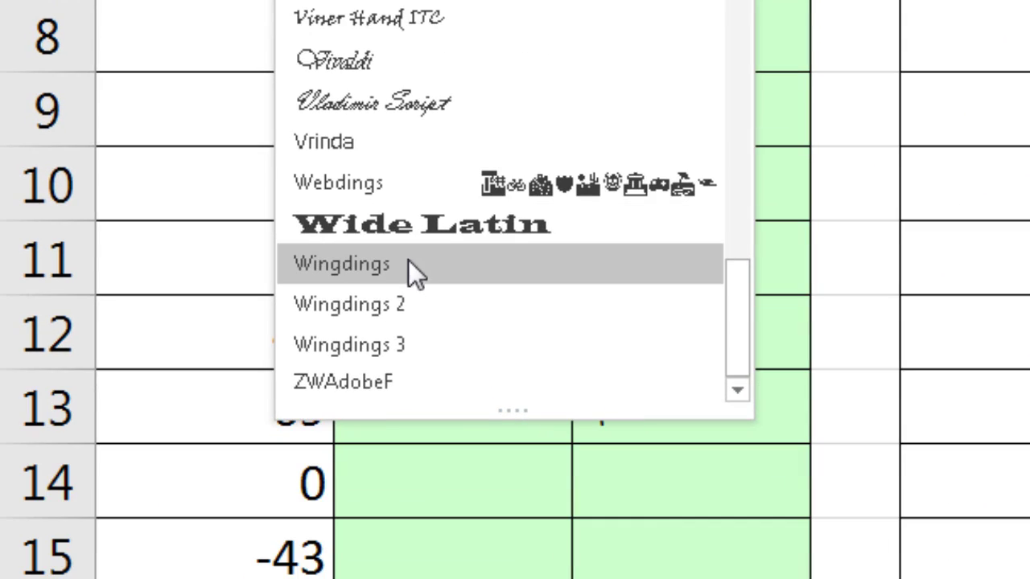
pyautogui.click(404, 315)
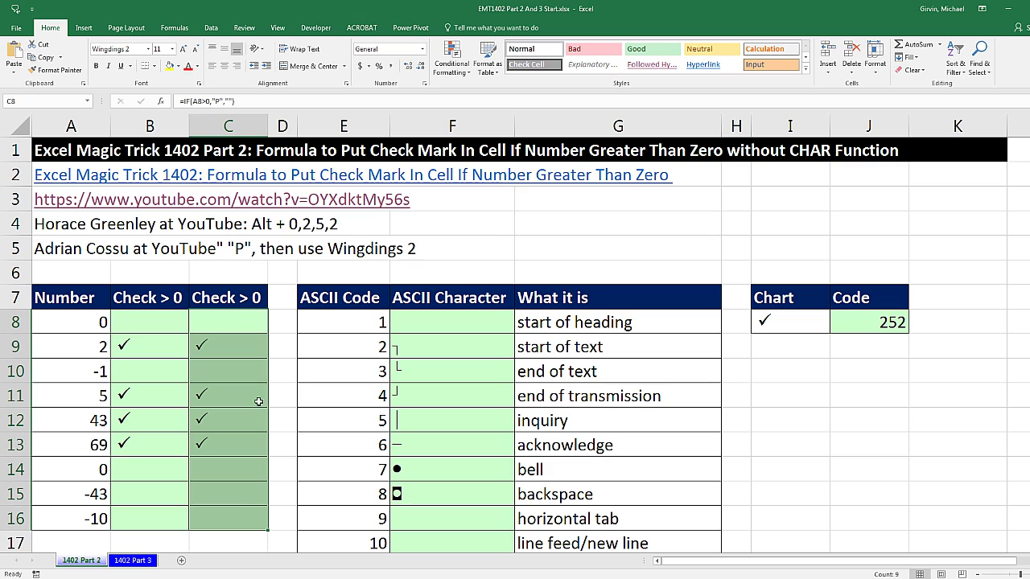